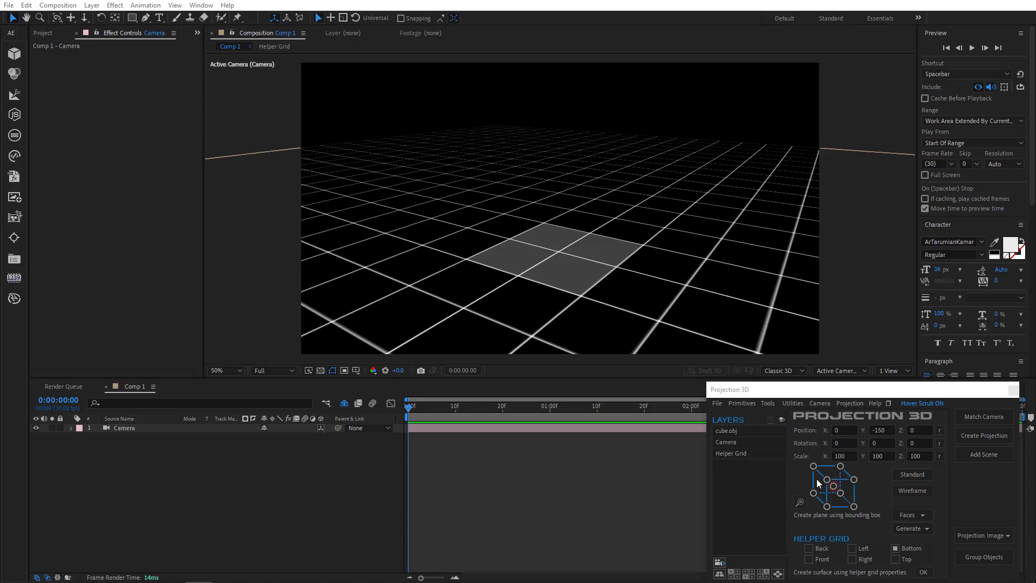
Open the Anchor Point Editor, move it to the upper right, and show the Projection 3D utilities list
left_click(801, 503)
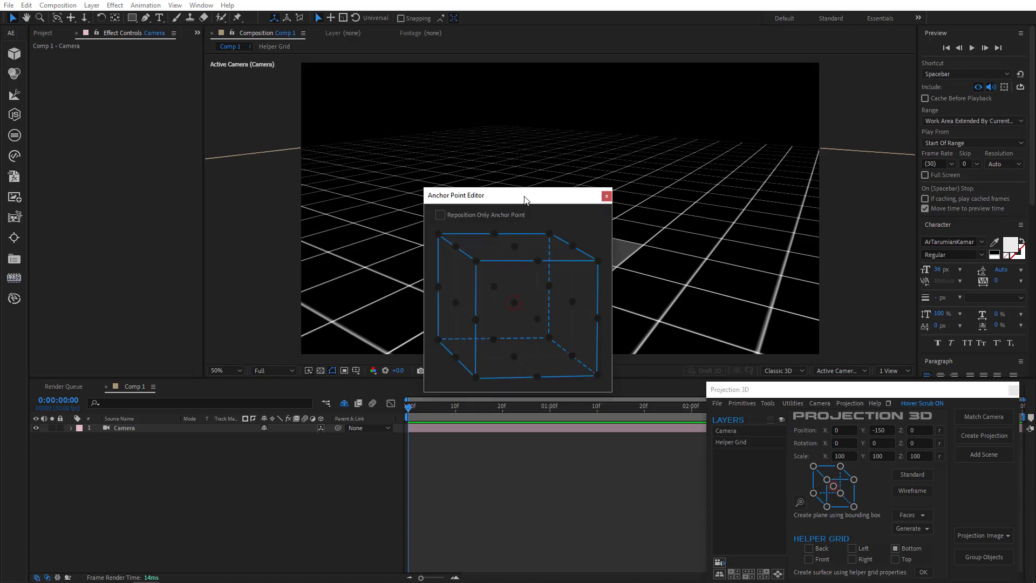
left_click_drag(525, 198, 933, 174)
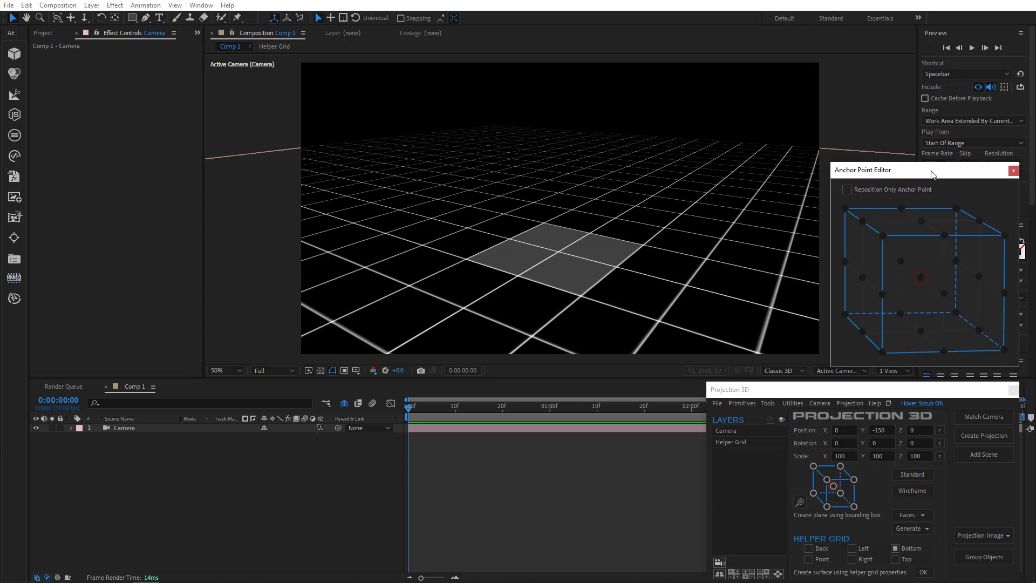
left_click(793, 403)
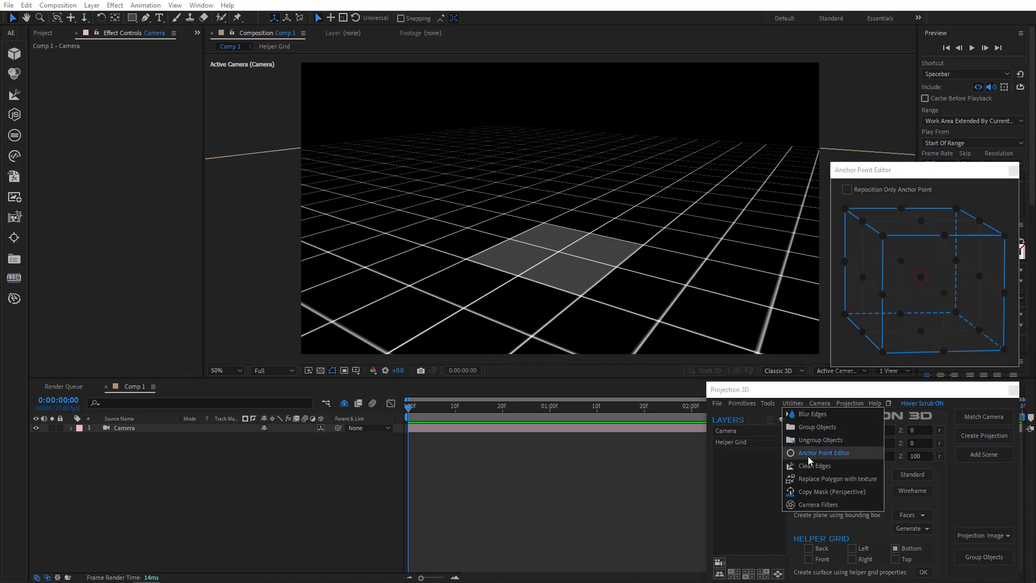
left_click(889, 403)
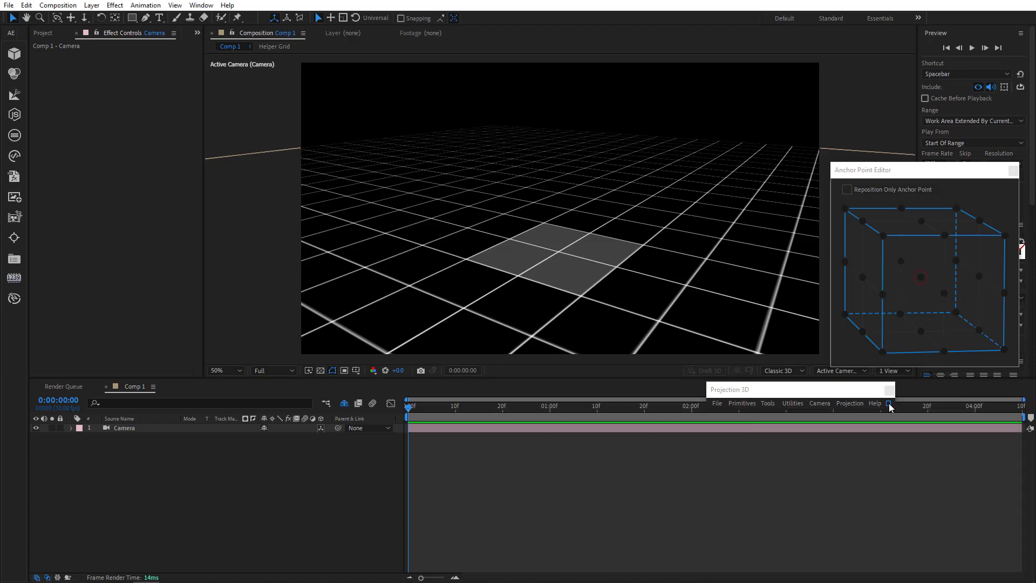
left_click(789, 405)
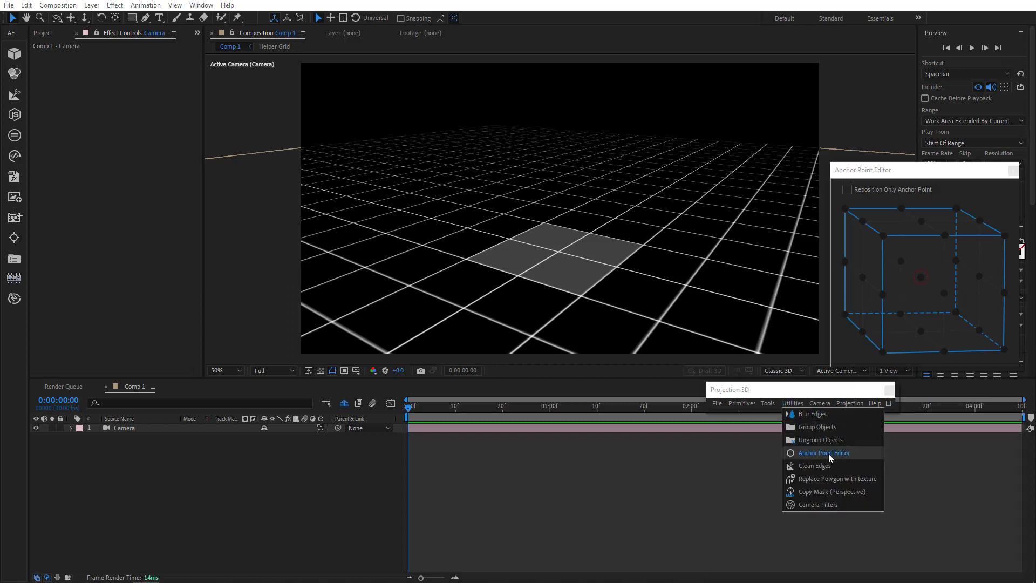
left_click(889, 403)
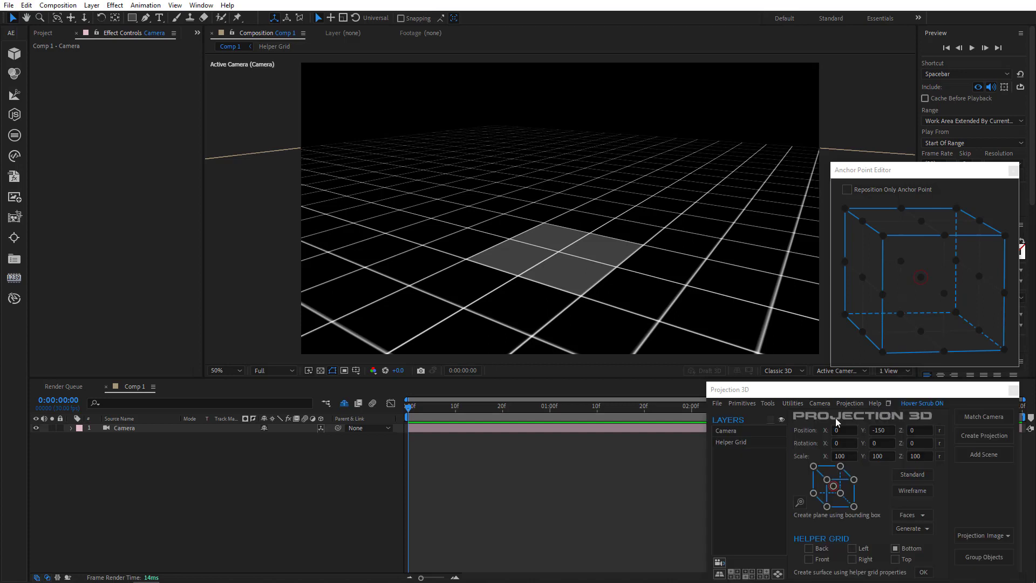
Add a Cube primitive and move its anchor to a bottom corner, then an edge midpoint
left_click(742, 403)
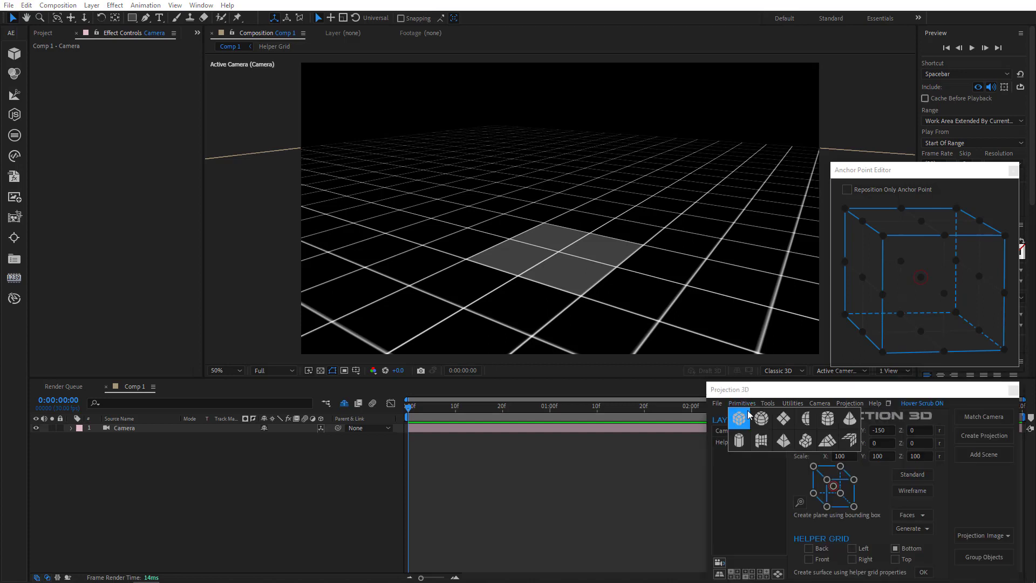
left_click(745, 418)
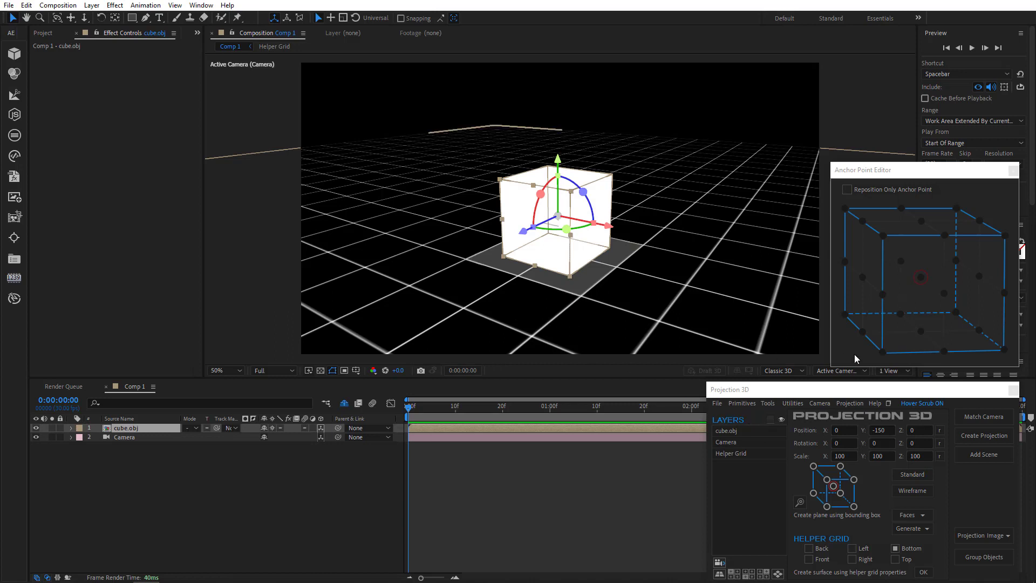
left_click(1002, 348)
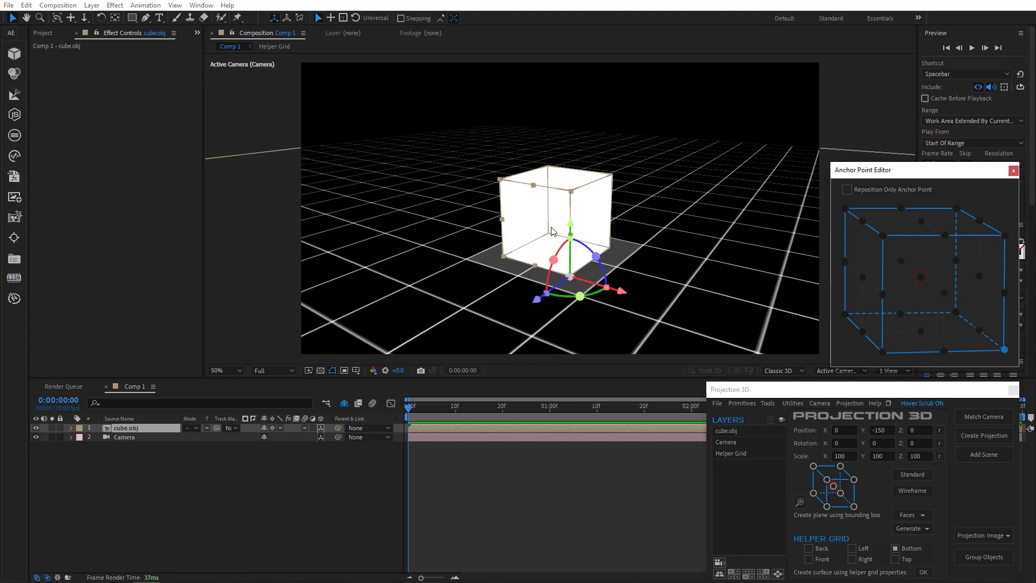
left_click(1005, 293)
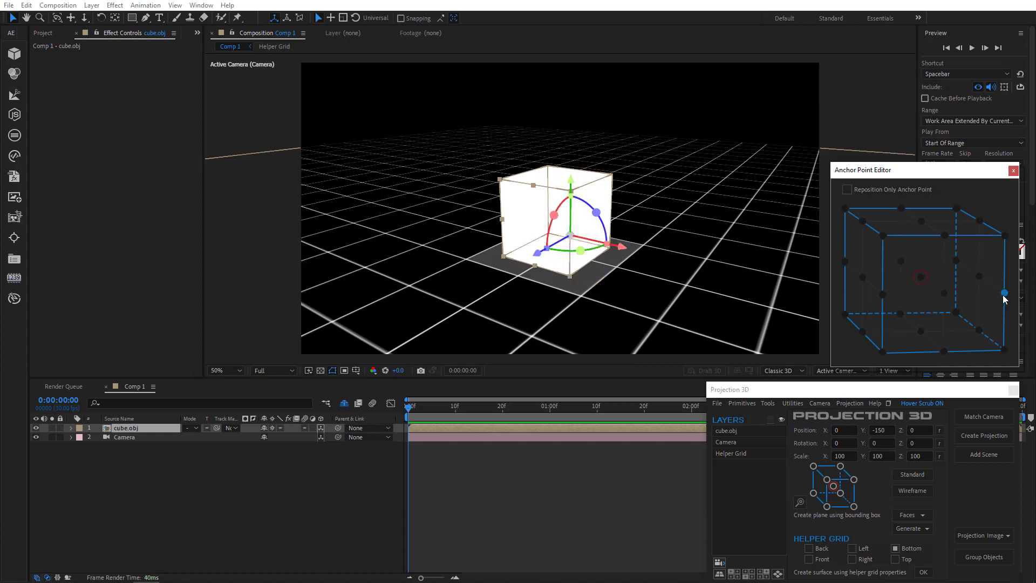
Move the cube's anchor through edge, face, top and corner nodes, ending at its centre
left_click(958, 262)
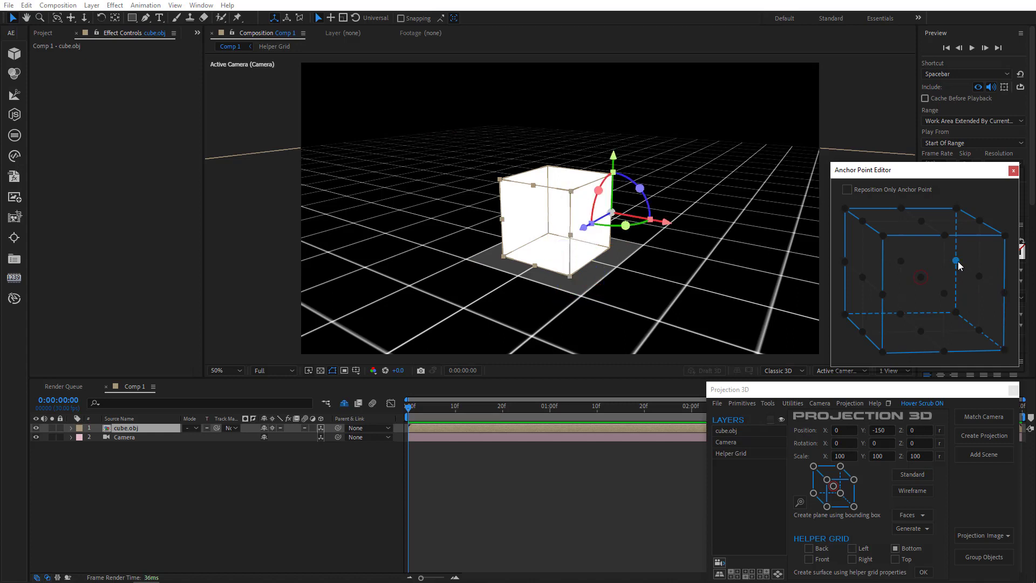
left_click(903, 262)
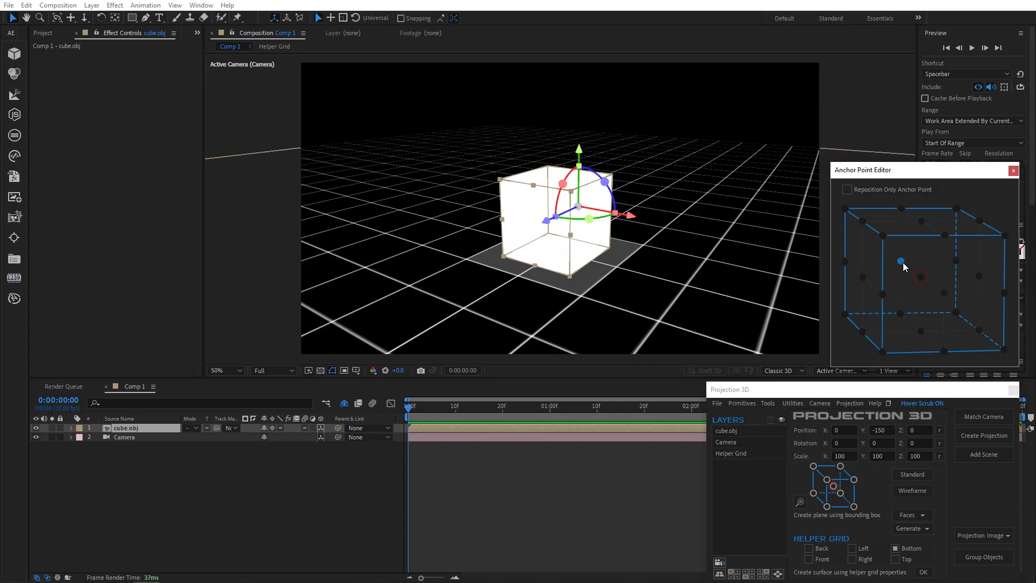
left_click(846, 263)
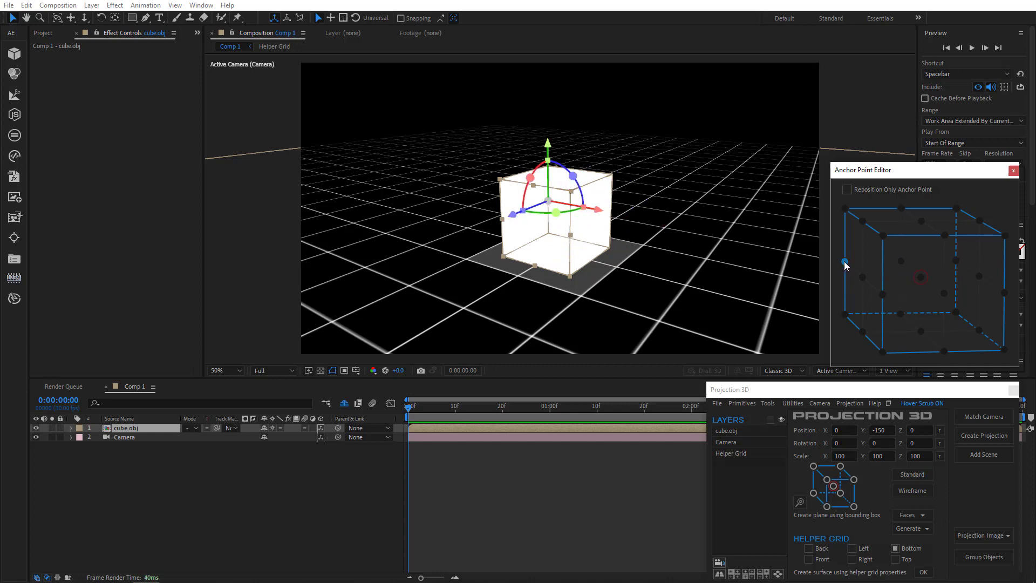
left_click(920, 221)
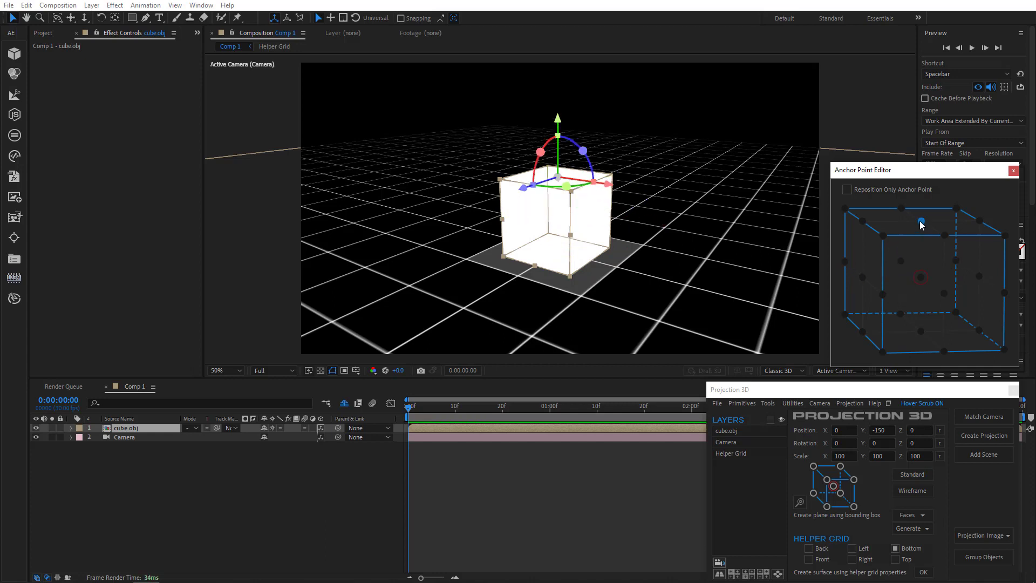
left_click(882, 238)
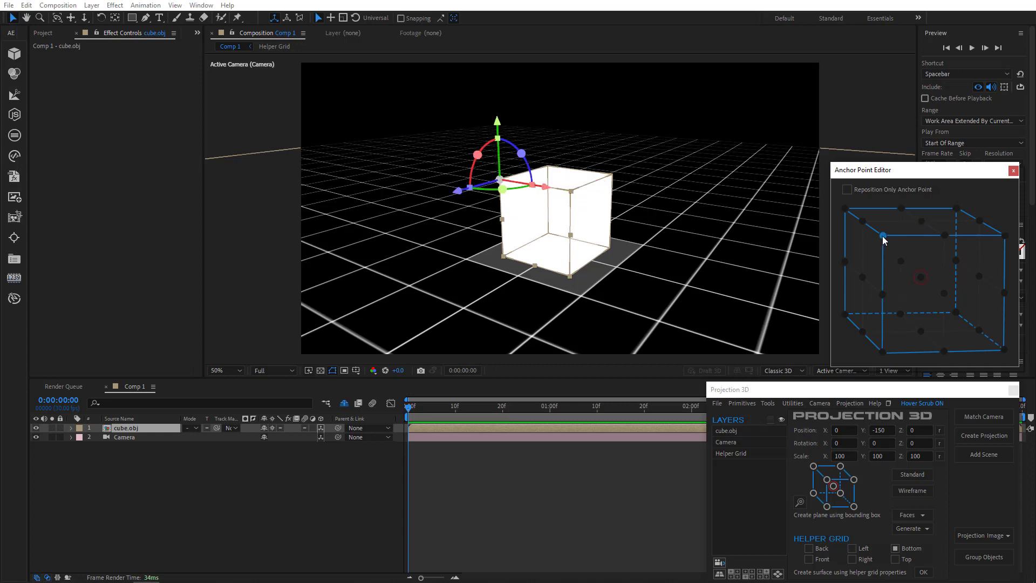
left_click(883, 296)
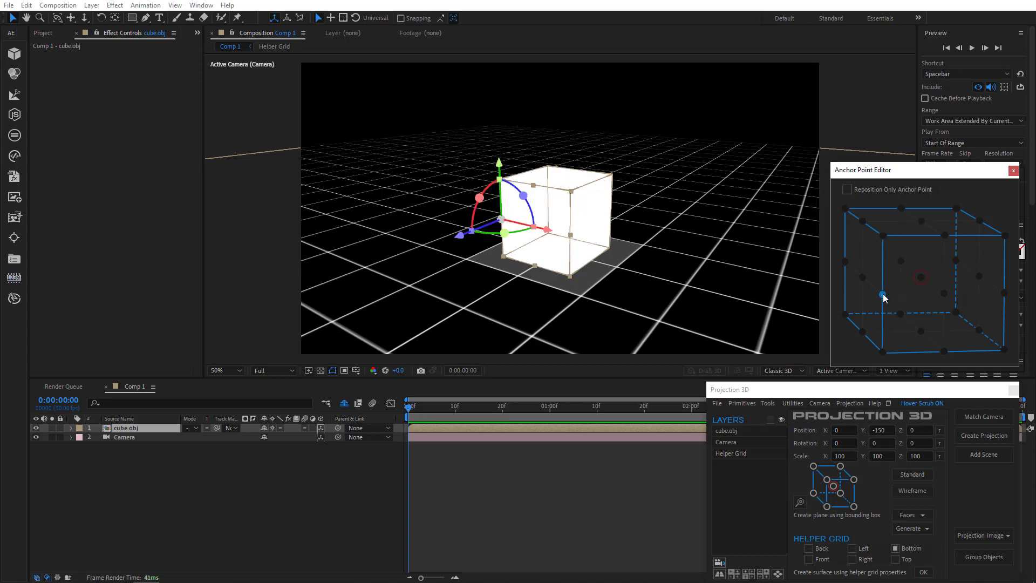
left_click(921, 279)
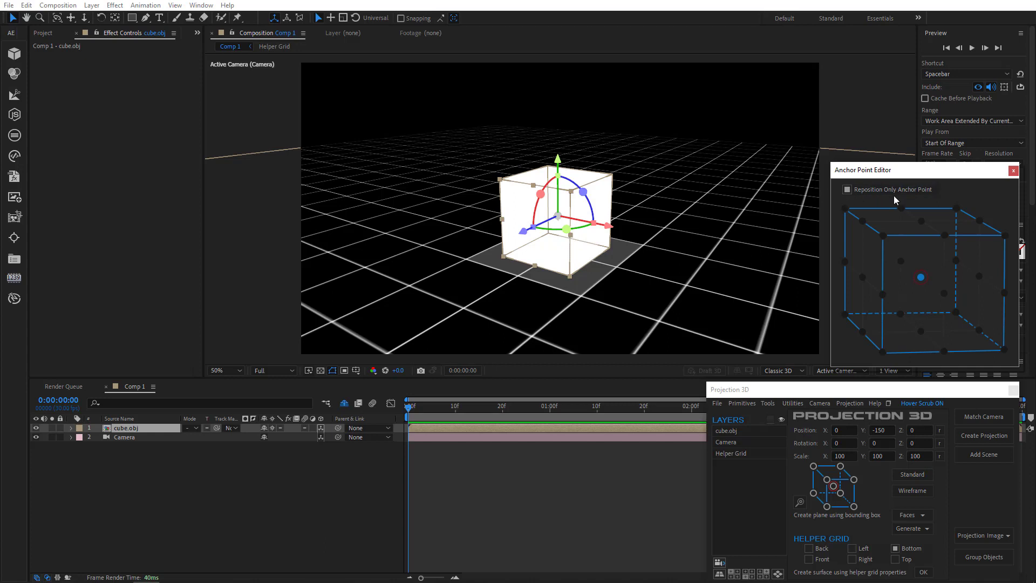
Snap the cube to its bottom-right, bottom-left and two top corners, then recentre it on its anchor
left_click(1003, 350)
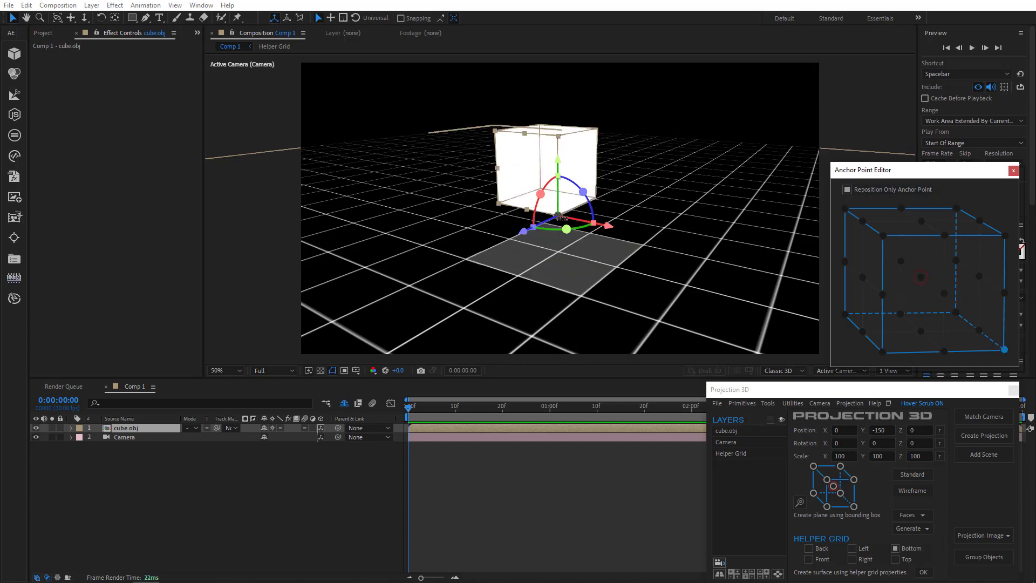
left_click(559, 220)
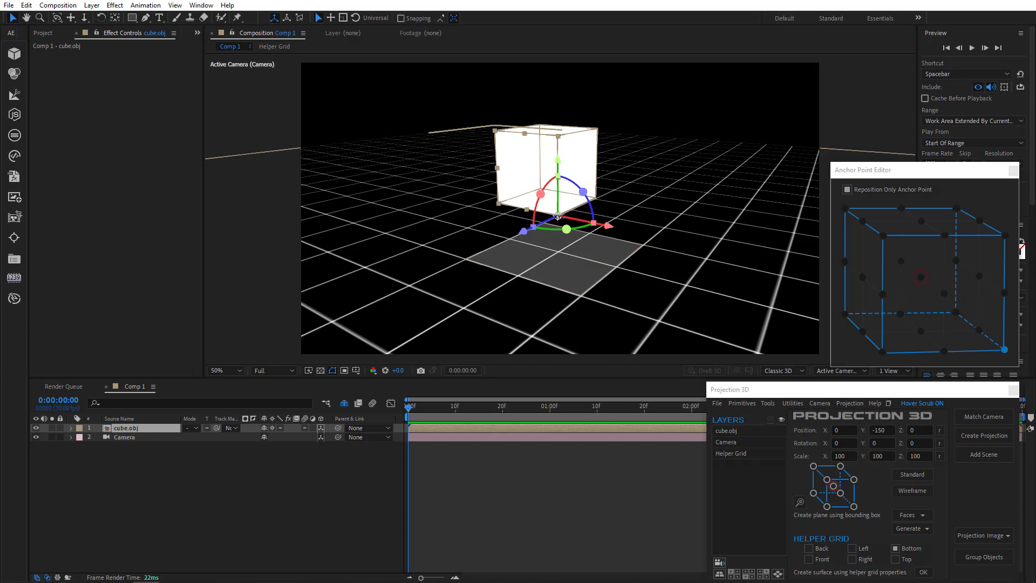
left_click(884, 353)
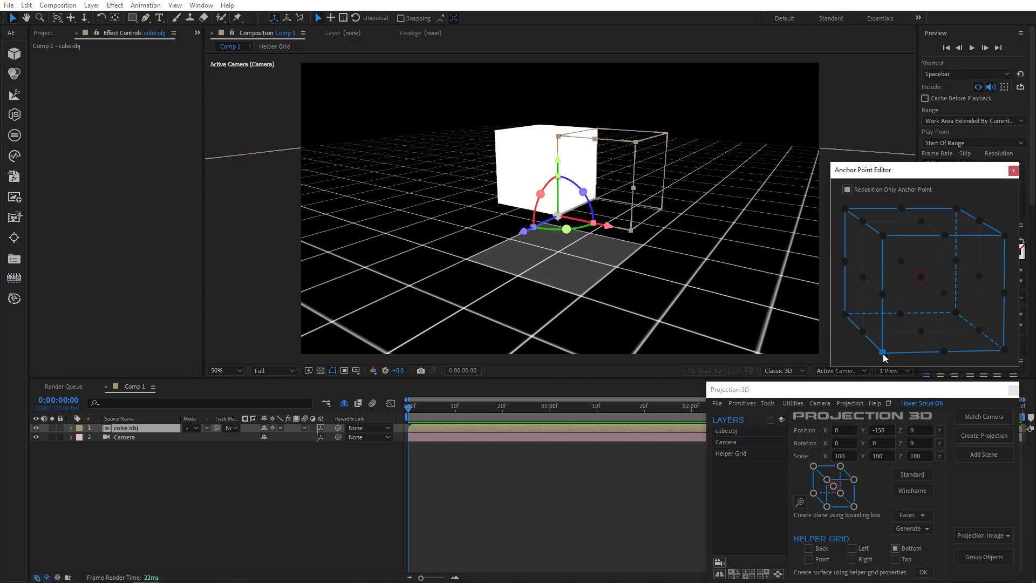
left_click(847, 208)
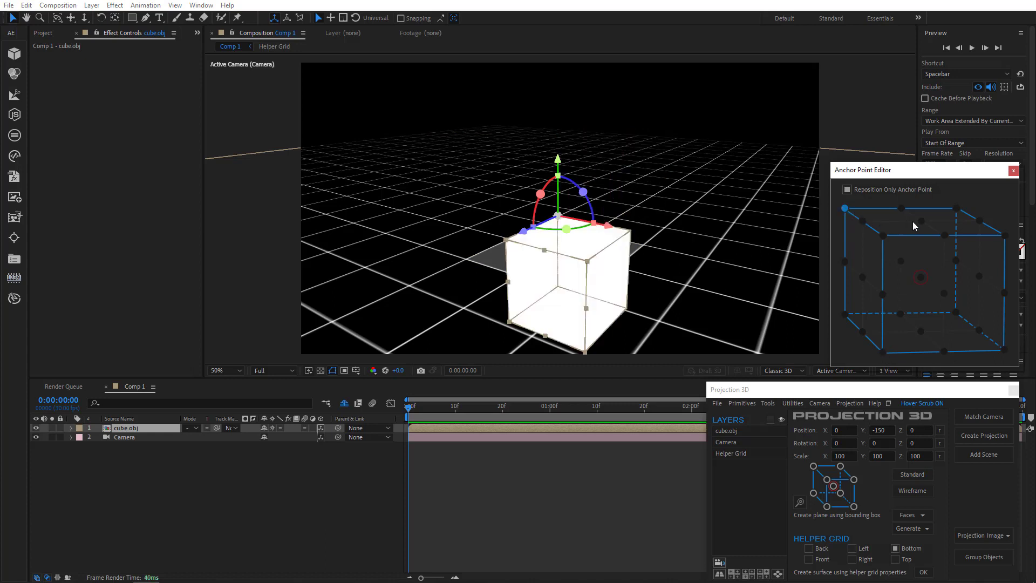
left_click(957, 213)
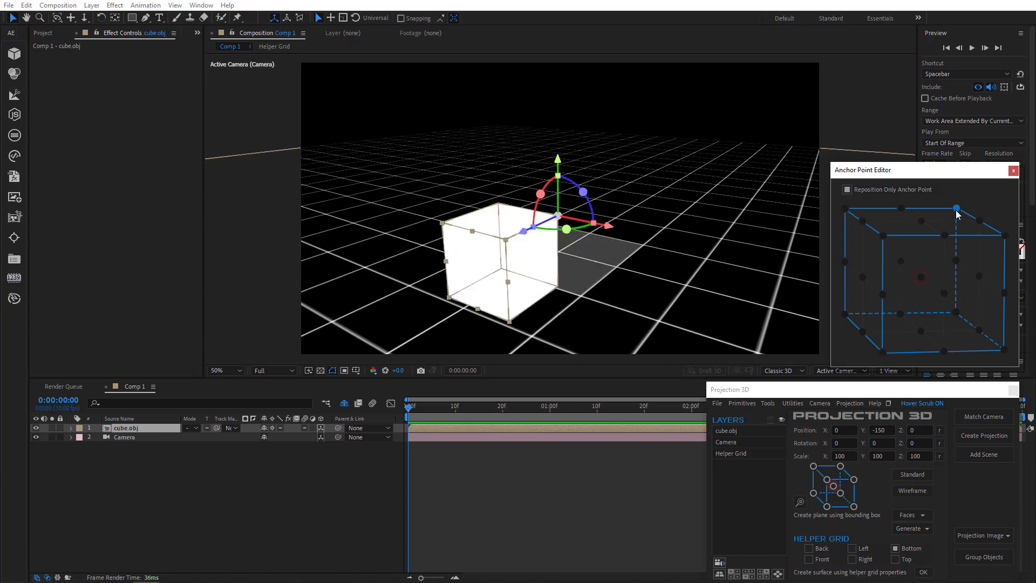
left_click(923, 279)
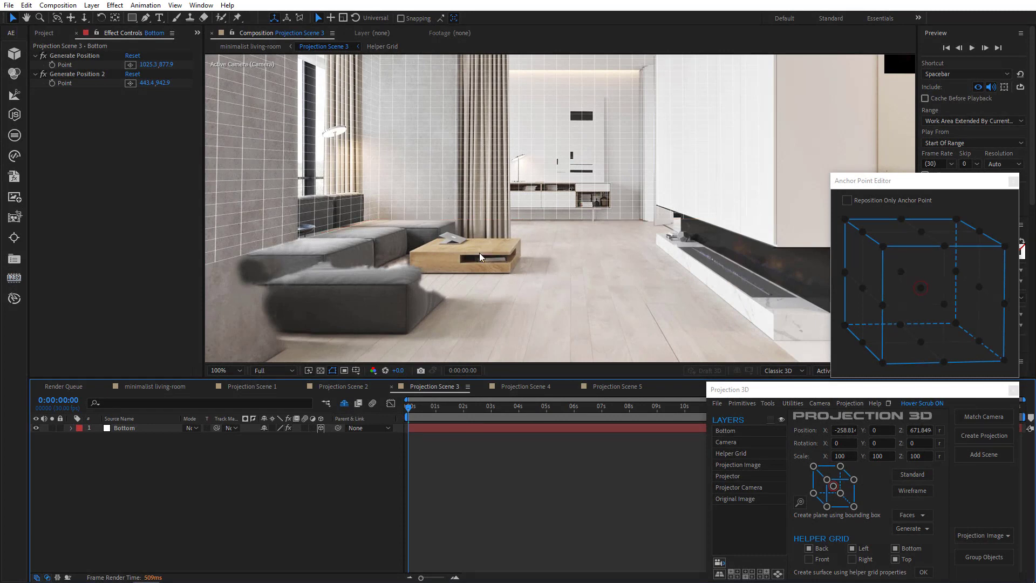
Set the Bottom layer's generate point on the floor near the table and add a Cube primitive
left_click(129, 428)
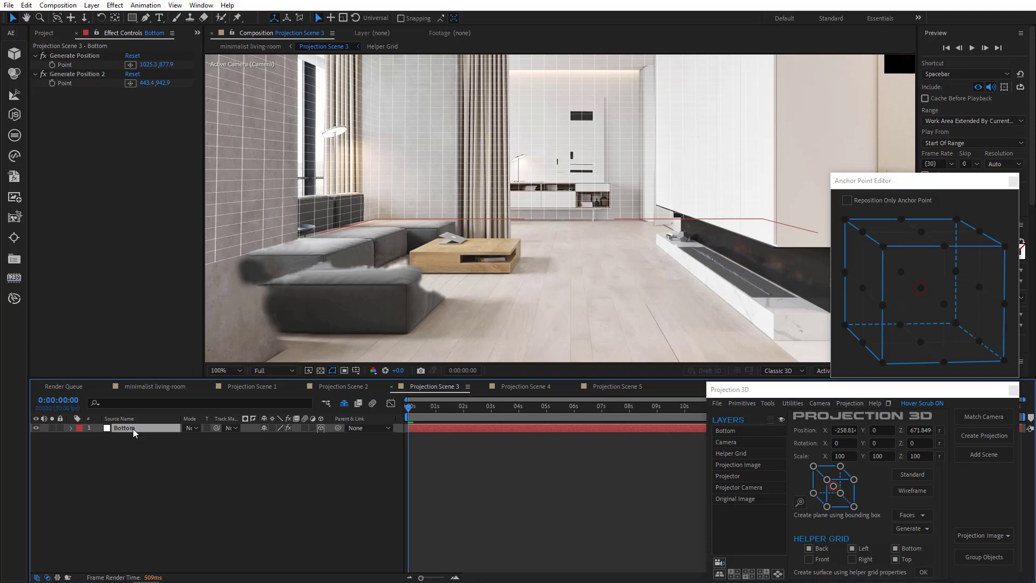
left_click(130, 65)
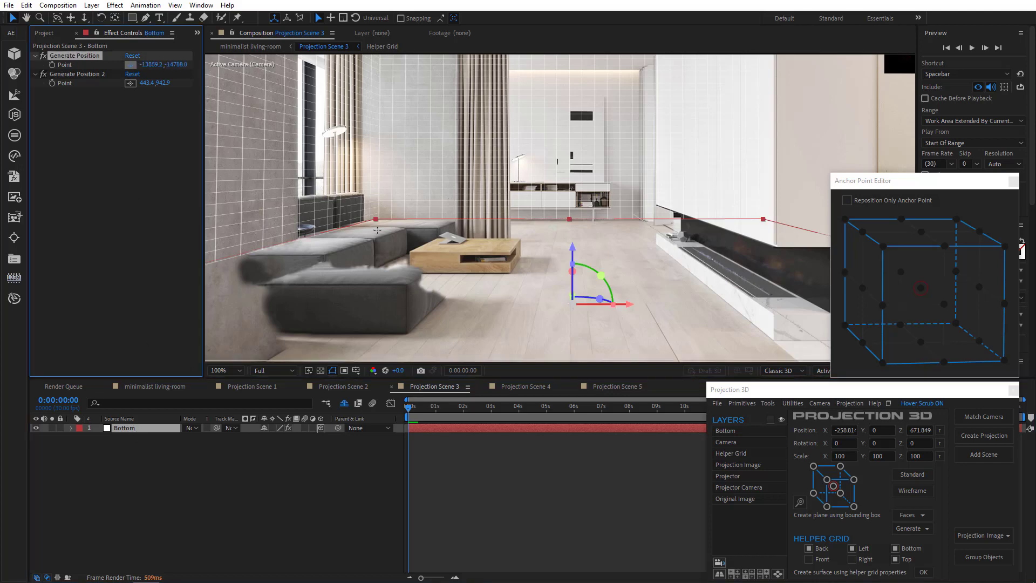
left_click(510, 271)
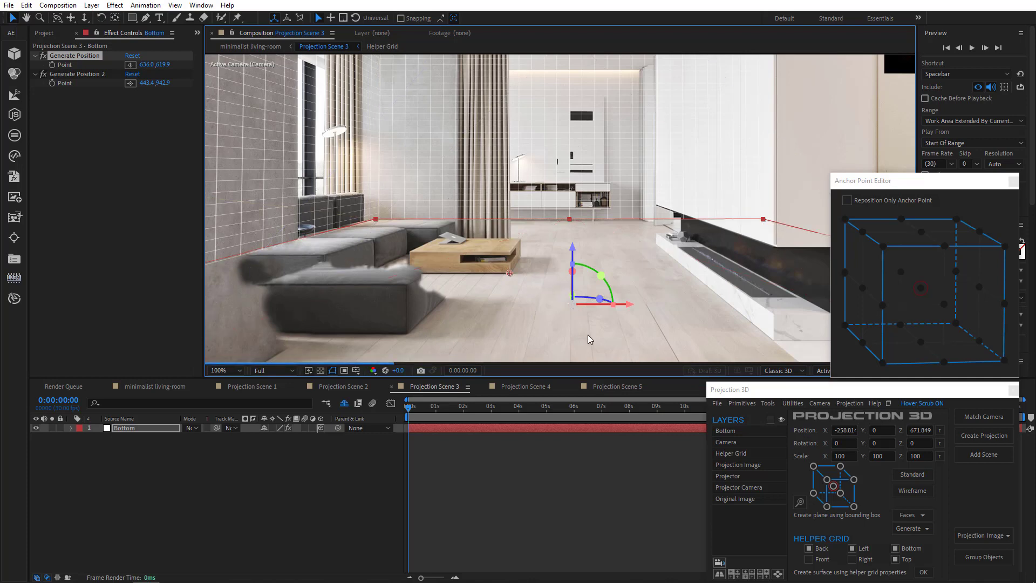
left_click(737, 403)
left_click(738, 417)
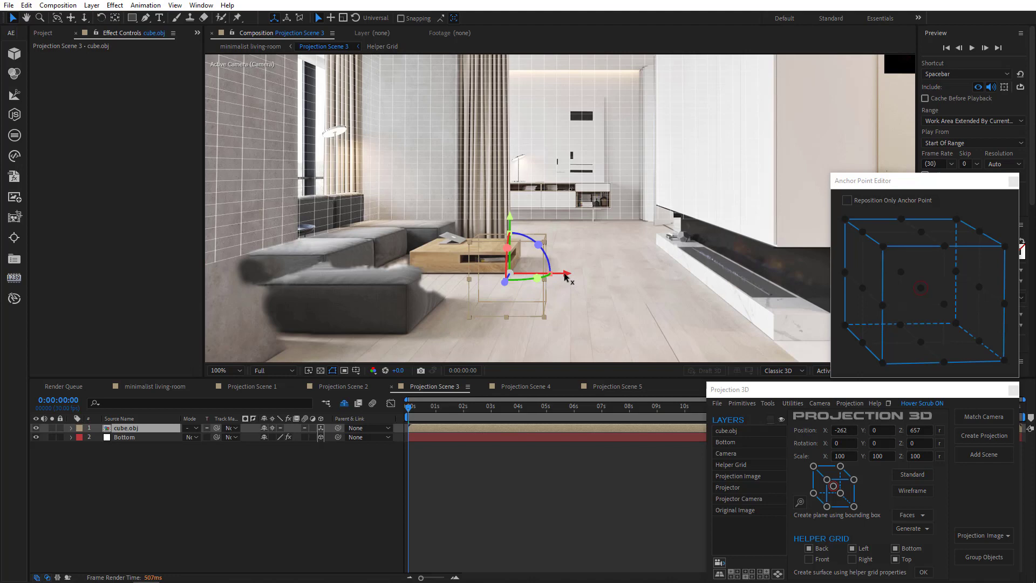
Slide and resize the cube's box, reselect cube.obj, and anchor it at the bottom-right corner
left_click_drag(567, 278, 535, 276)
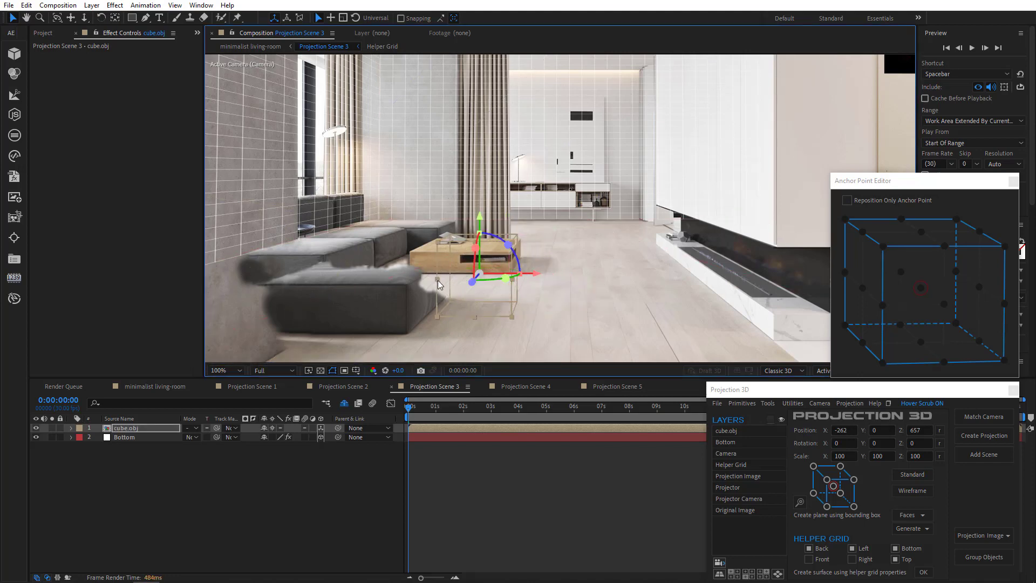
left_click_drag(438, 280, 421, 278)
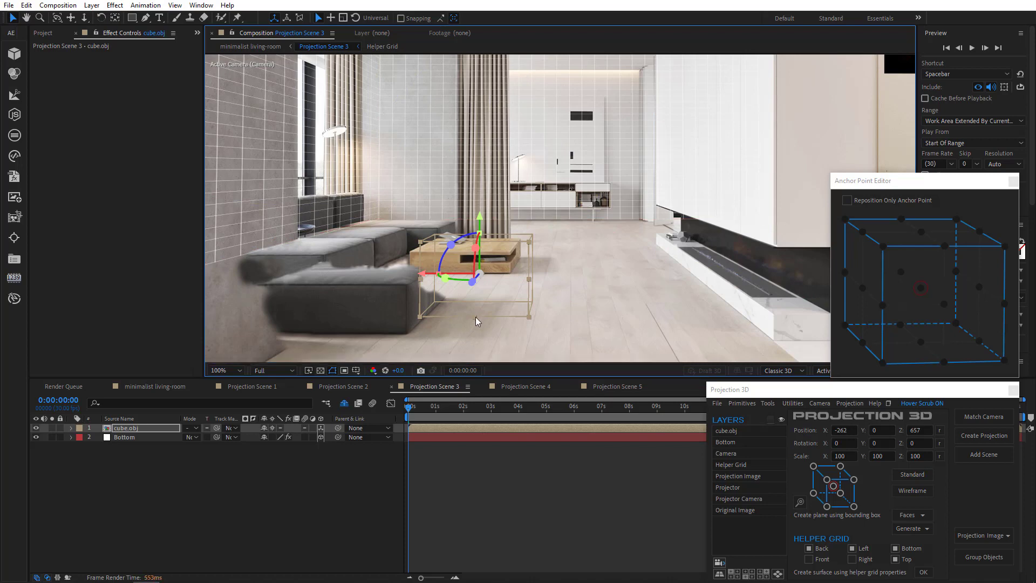
mouse_move(475, 318)
left_mouse_down()
mouse_move(478, 305)
mouse_move(495, 317)
left_mouse_up()
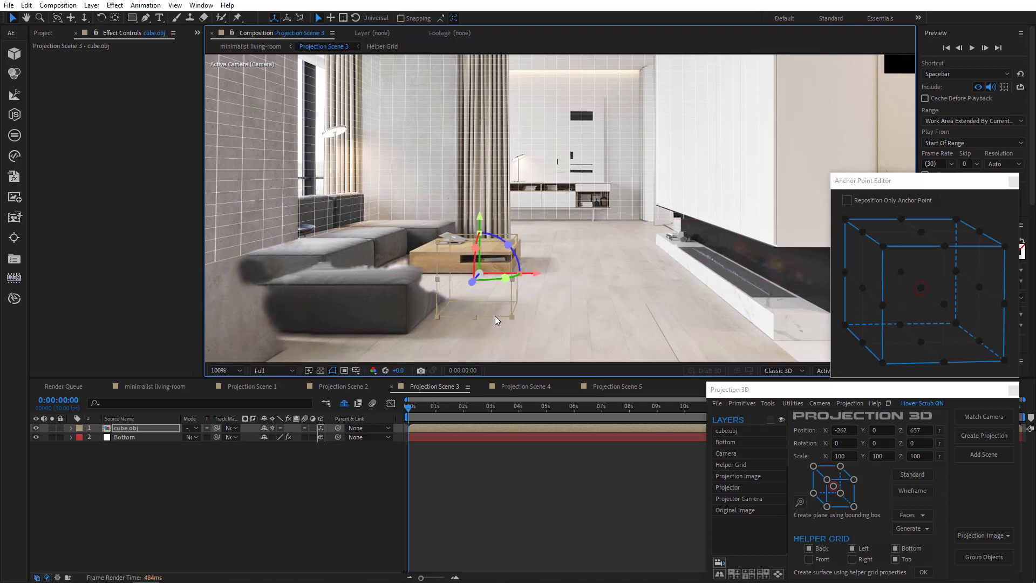
left_click(494, 316)
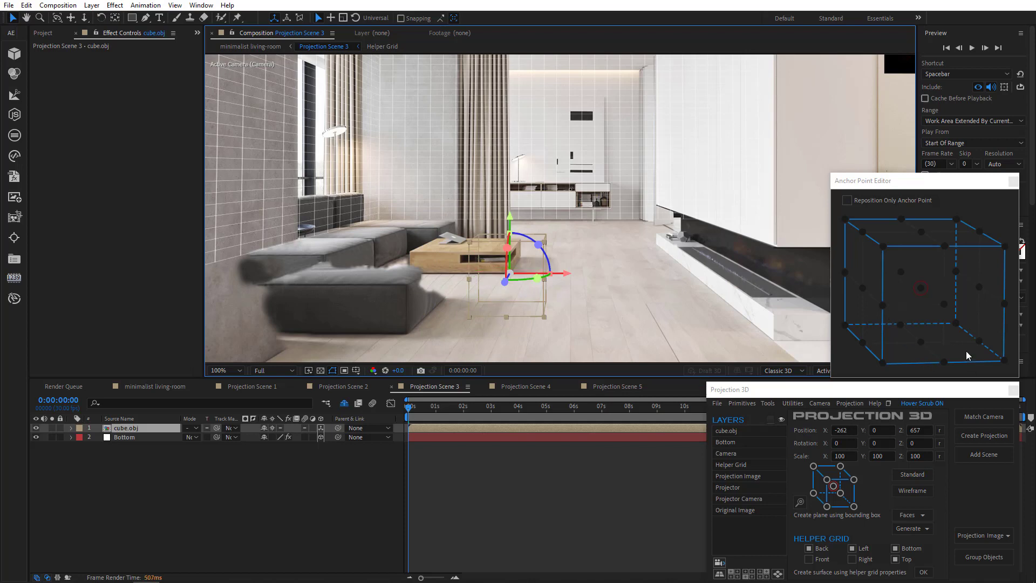
left_click(1006, 362)
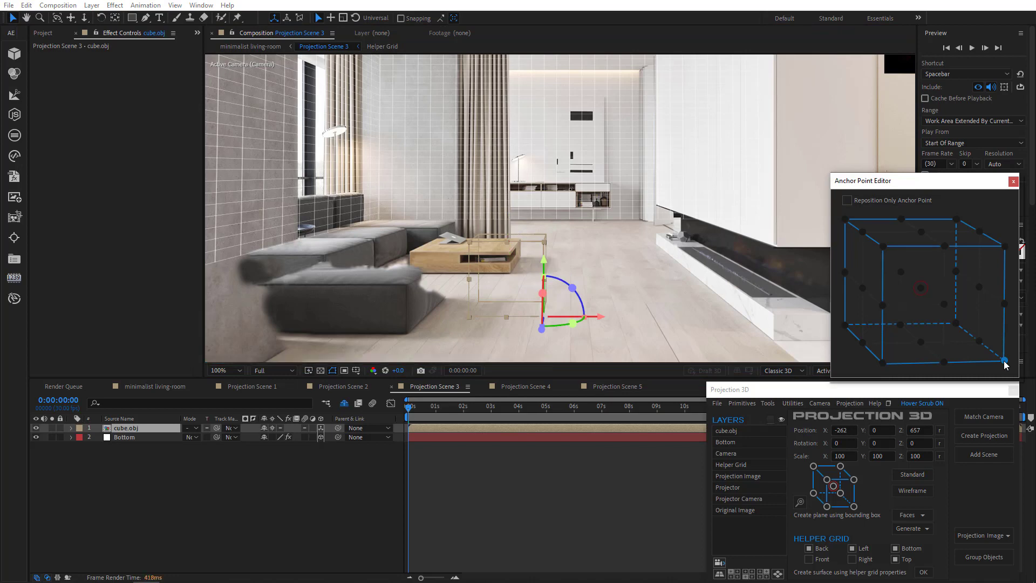
Toggle the cube's anchor to centre and back to bottom-right, then reveal cube.obj Scale
left_click(921, 288)
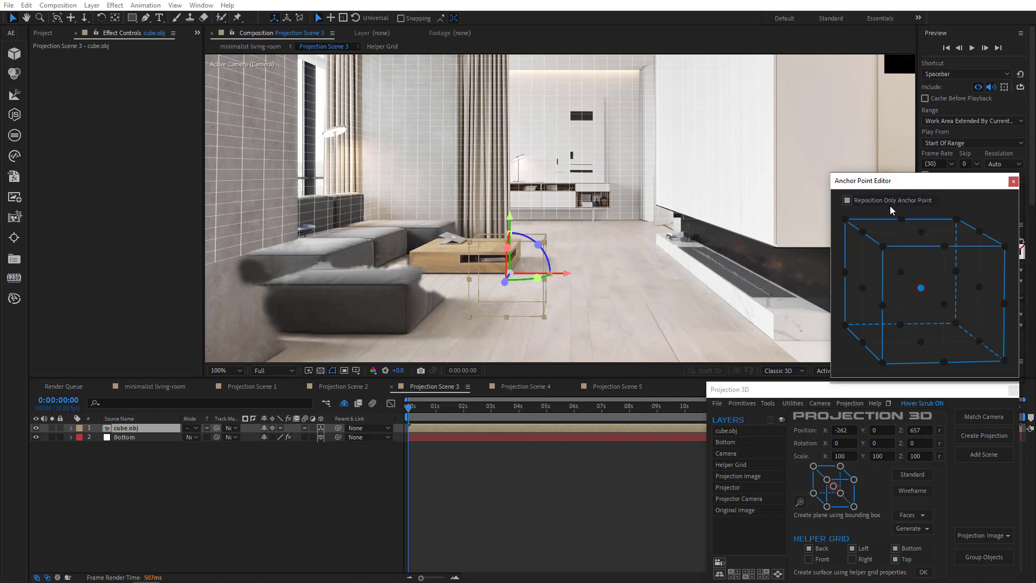
left_click(1005, 363)
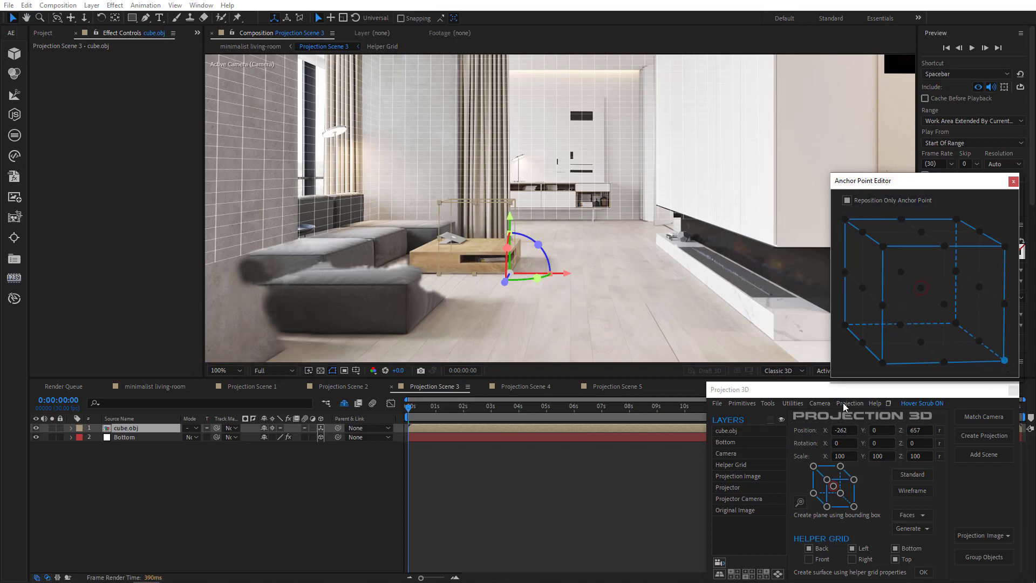
left_click(150, 428)
key("s")
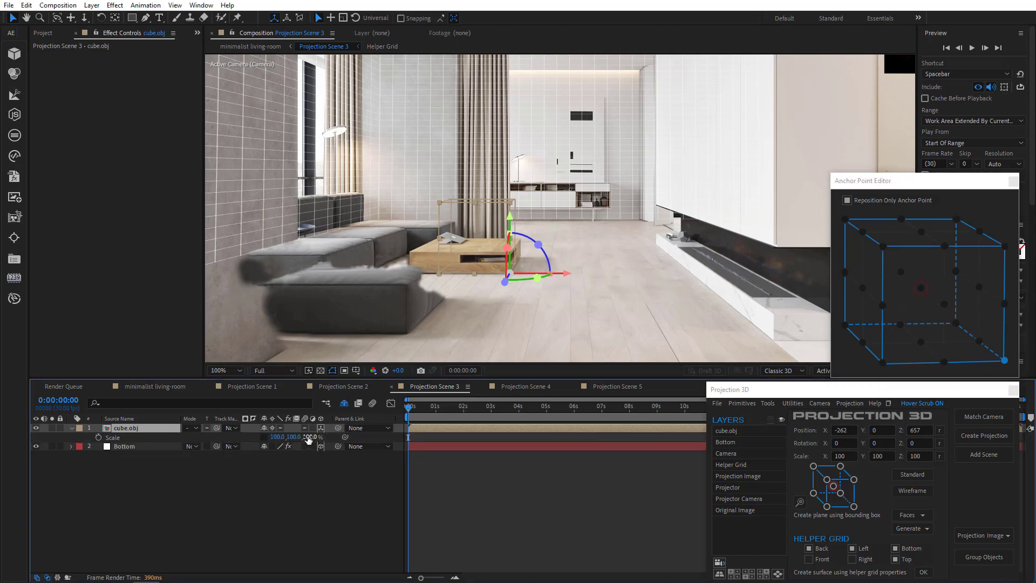
Scrub cube.obj's Scale to 144, 28, 207% to flatten it into a table
left_click_drag(310, 438, 316, 437)
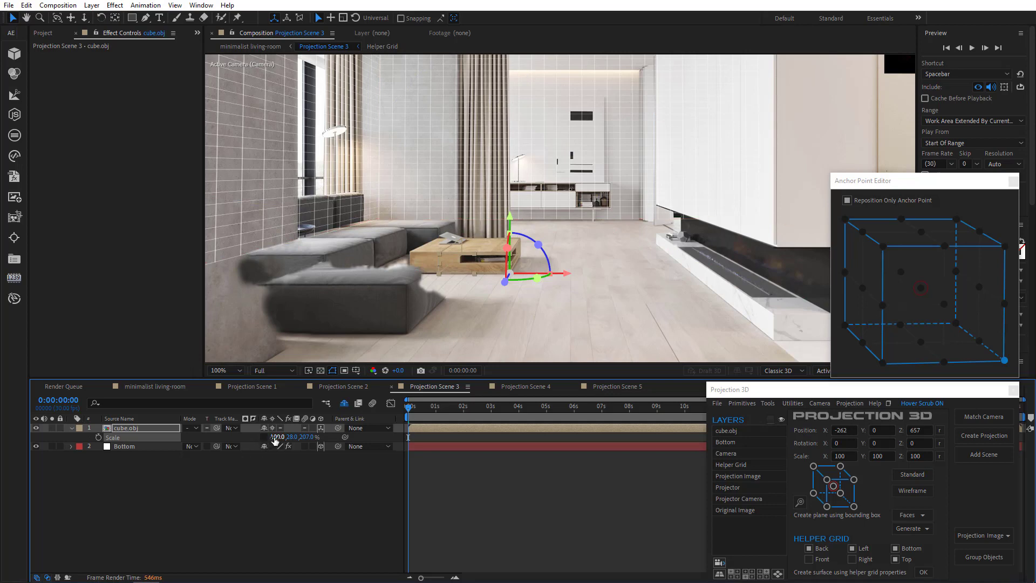
left_click_drag(273, 438, 298, 438)
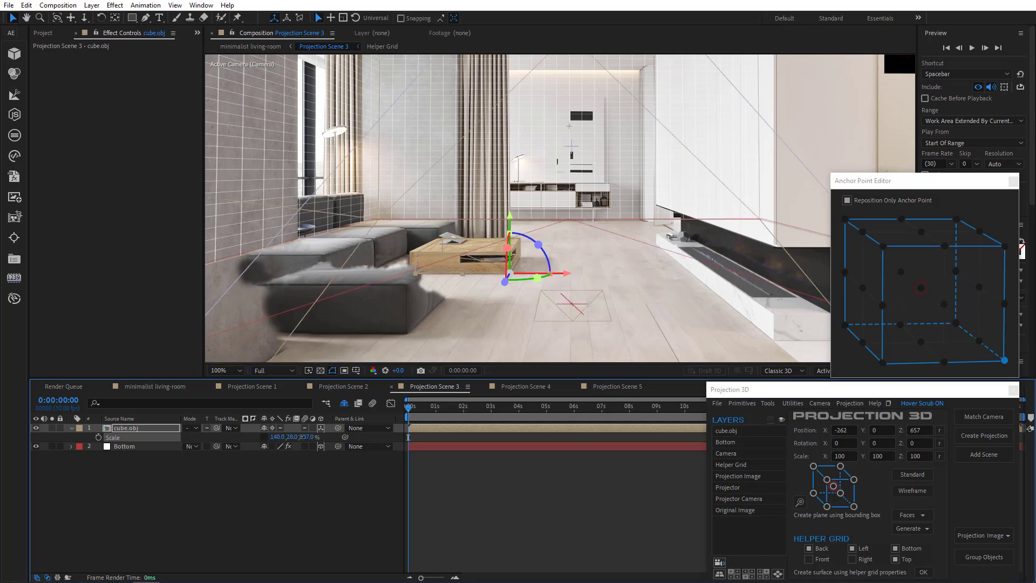
left_click(250, 485)
left_click(139, 430)
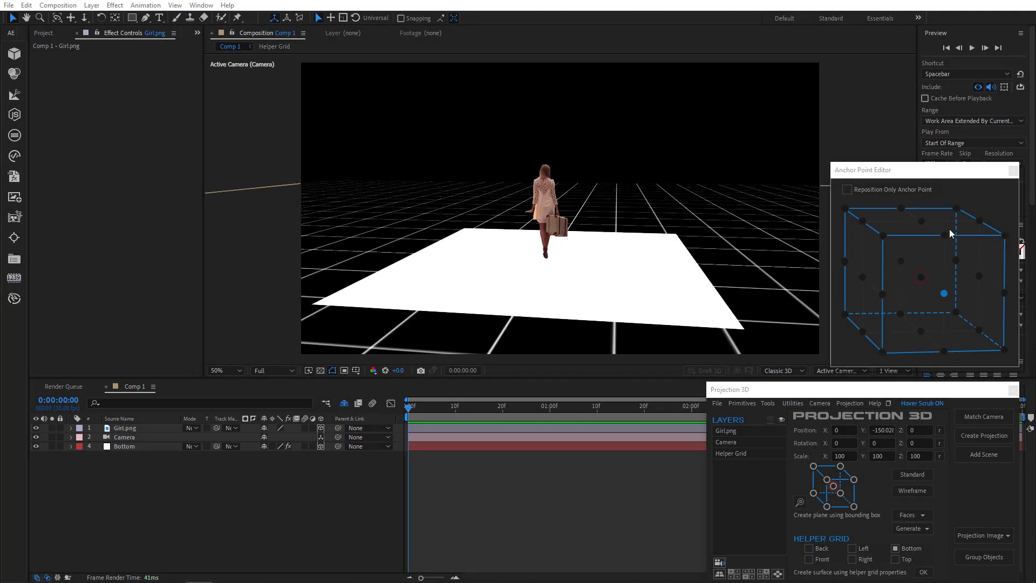
Reveal Girl.png's Scale, try enlarging it, then undo back to 50%
left_click(544, 194)
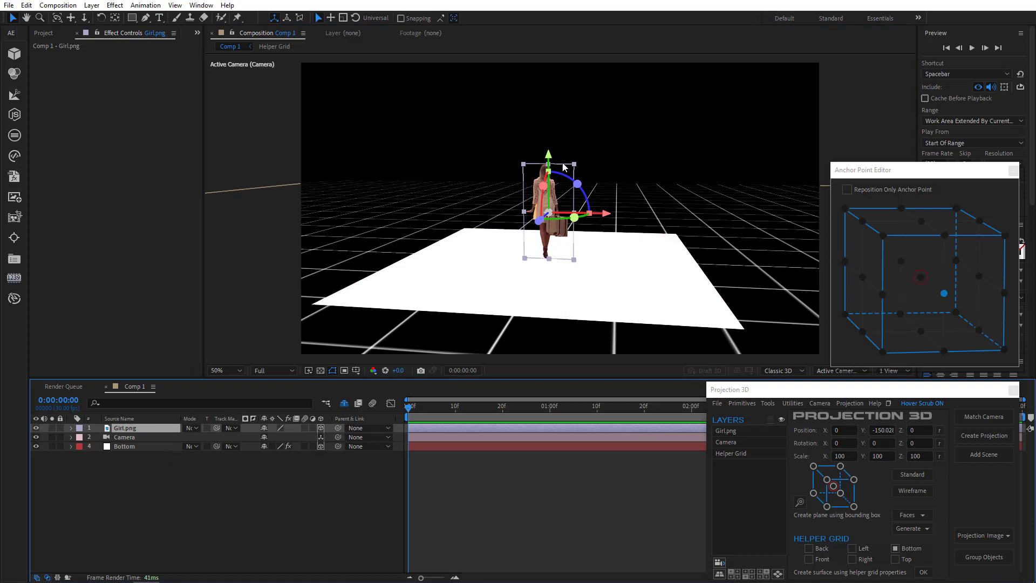
key("s")
left_click_drag(280, 438, 309, 437)
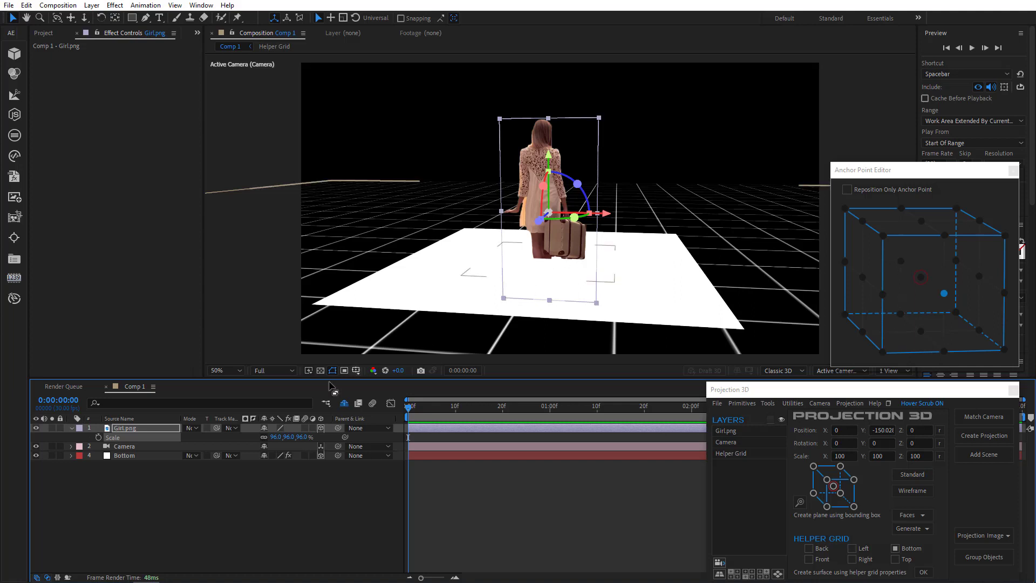
key("ctrl+z")
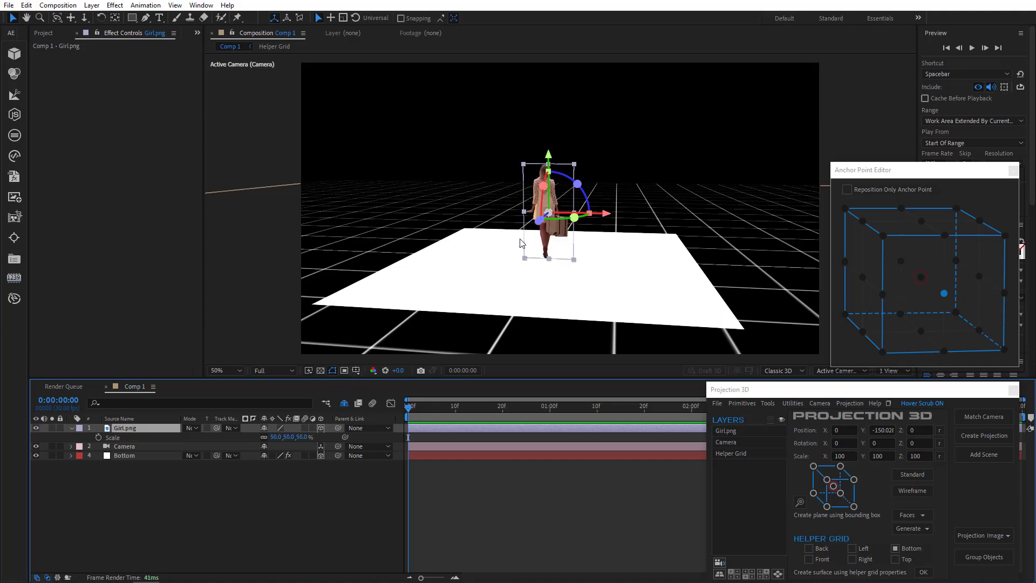
Anchor the girl at her bottom edge, scale her from her feet, and switch to rotation
left_click(945, 352)
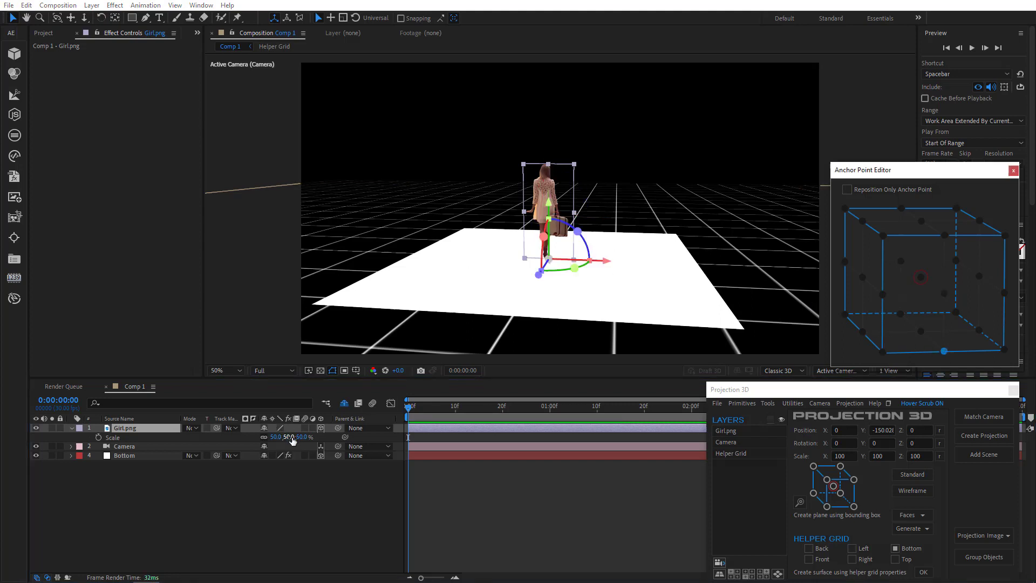
left_click_drag(289, 438, 311, 438)
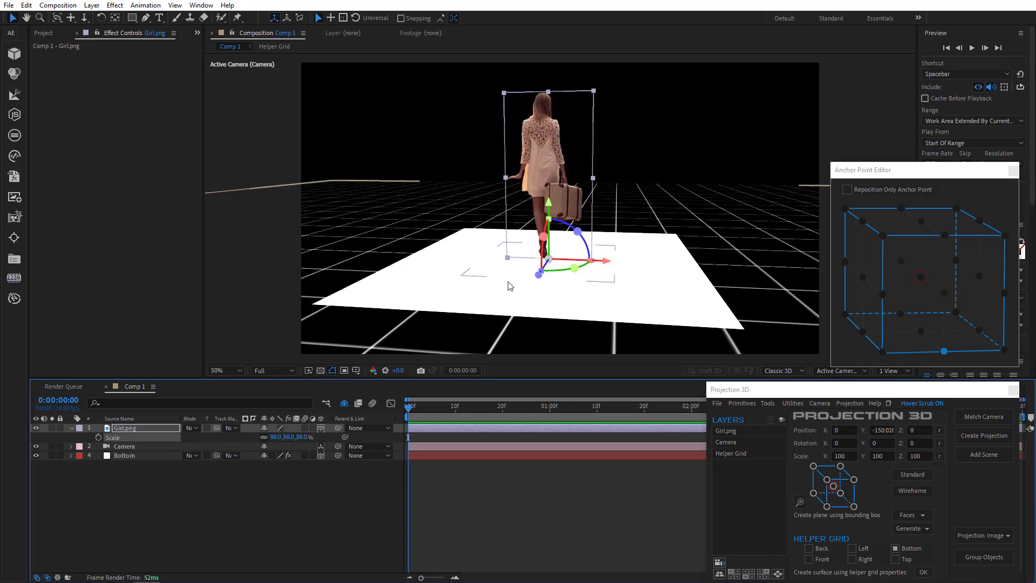
key("w")
Try the girl's anchor at right, top, bottom-centre and left nodes, ending at her bottom
left_click(1005, 293)
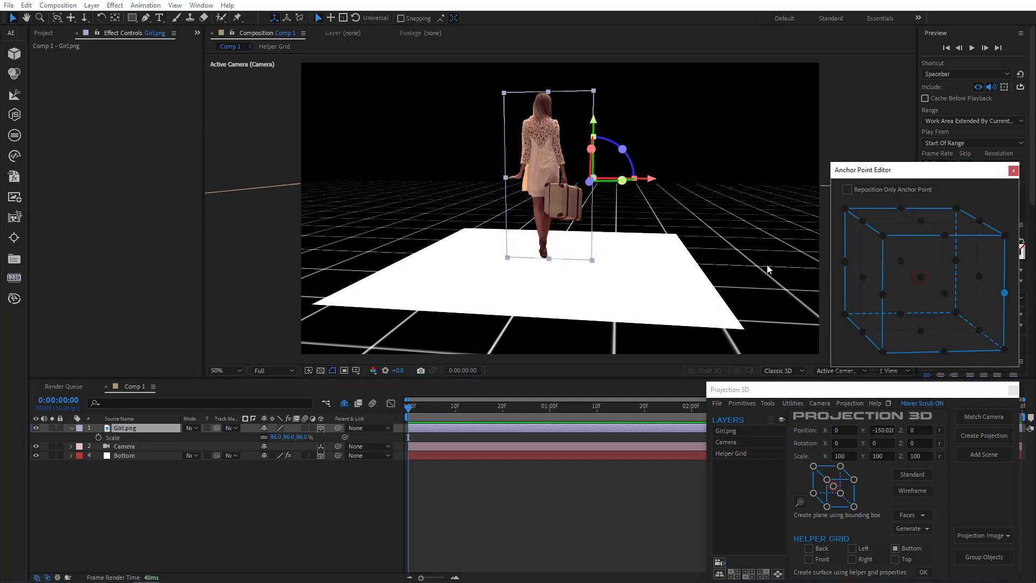
left_click_drag(507, 178, 503, 188)
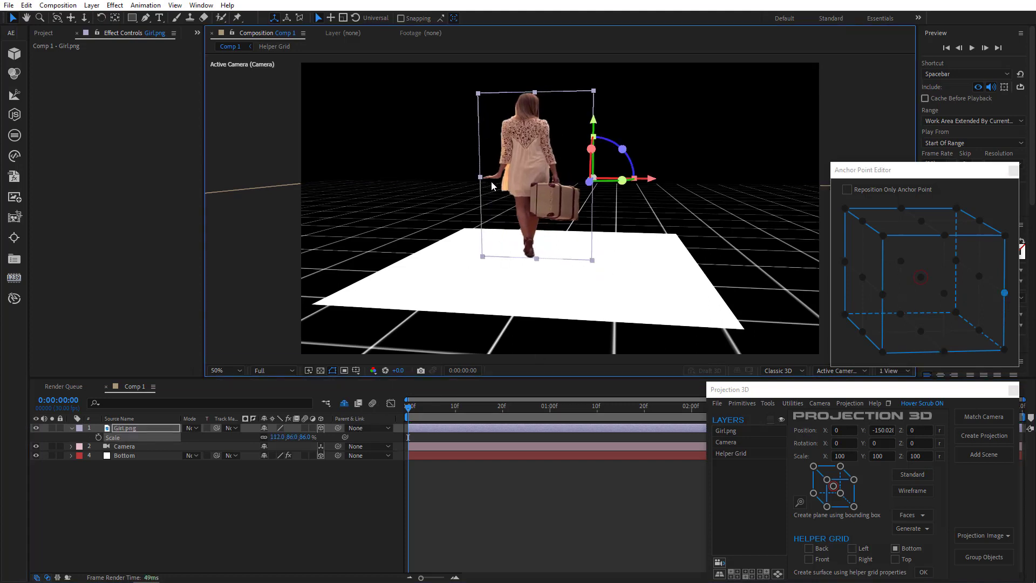
key("ctrl+z")
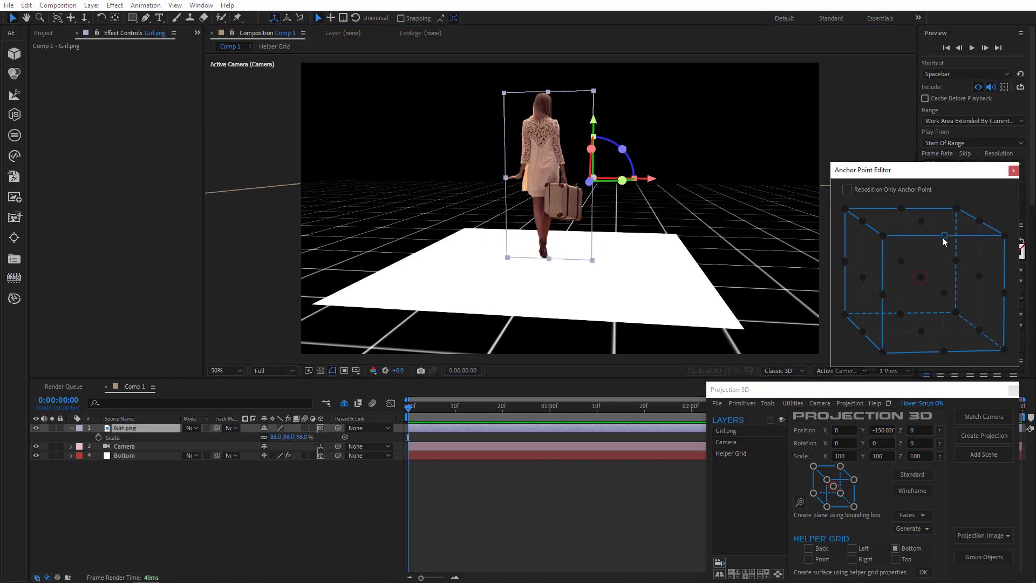
left_click(945, 235)
left_click(921, 330)
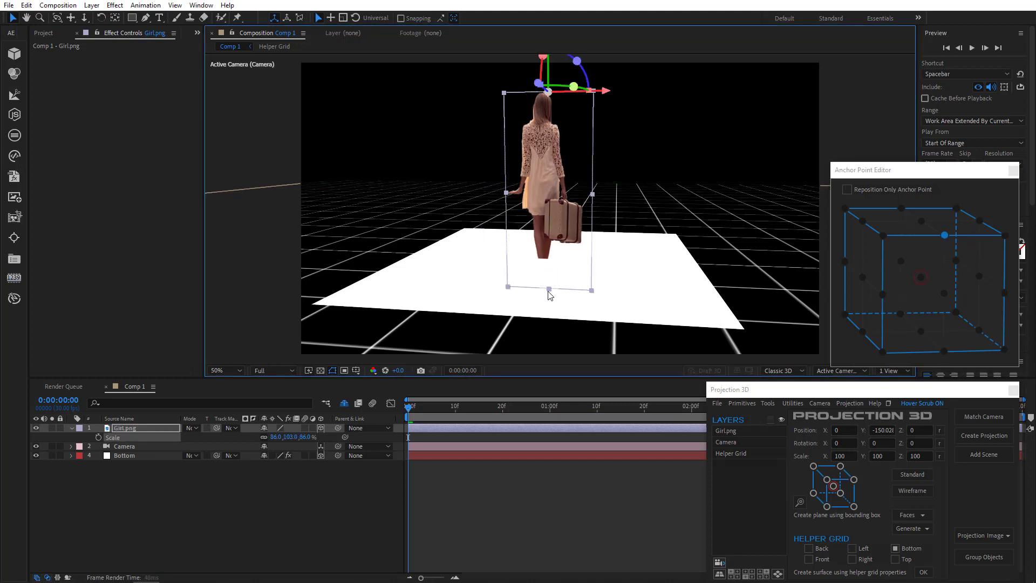
left_click(883, 295)
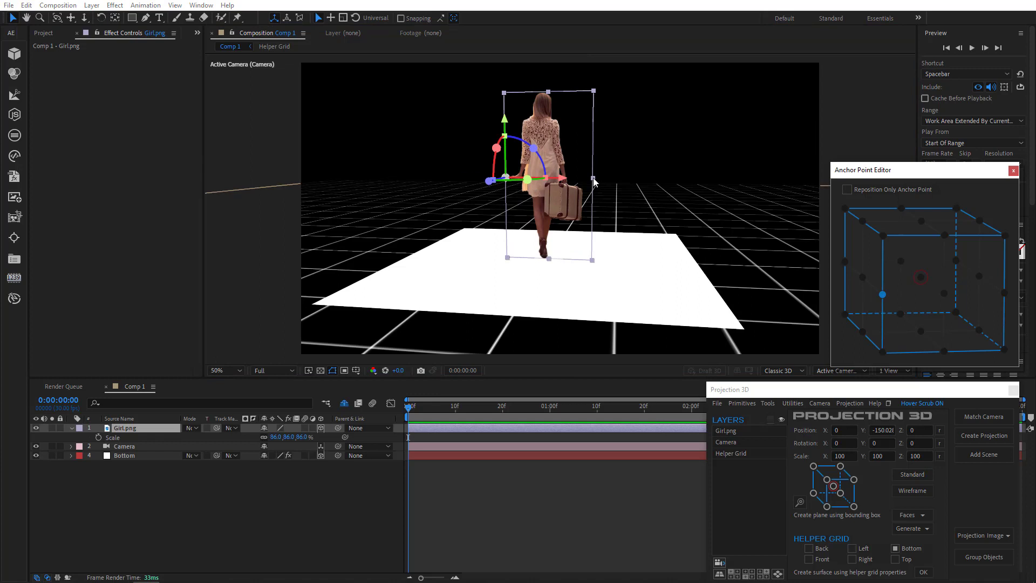
left_click(945, 351)
Undo the upward stretch of Girl.png, returning her to a uniform 86% scale
left_click_drag(549, 93, 550, 70)
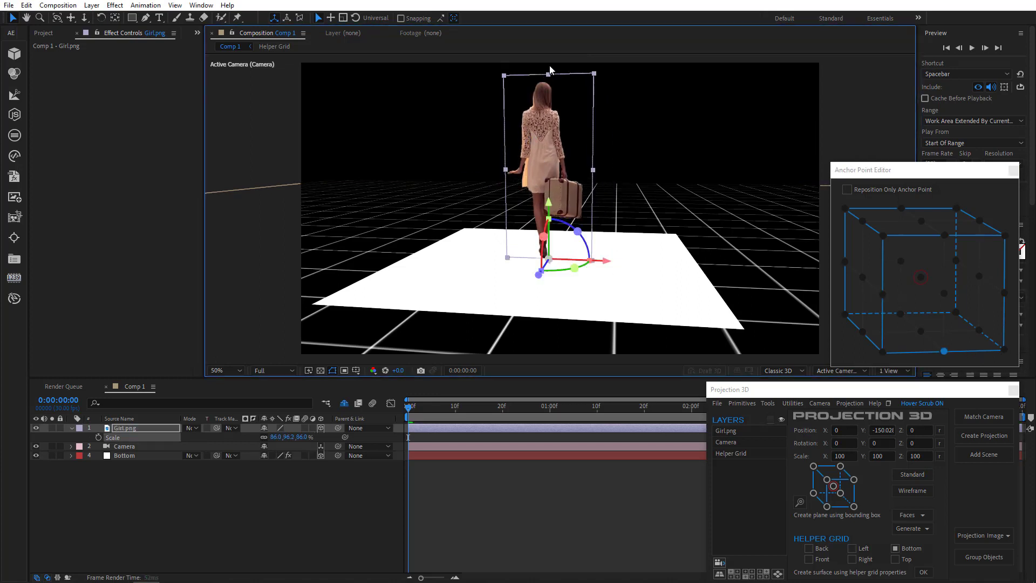
key("ctrl+z")
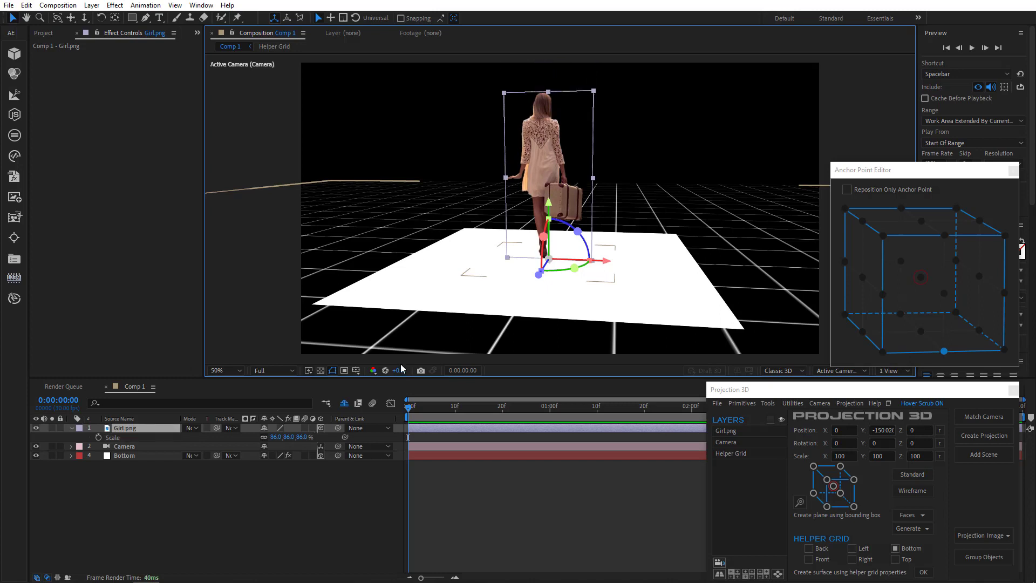